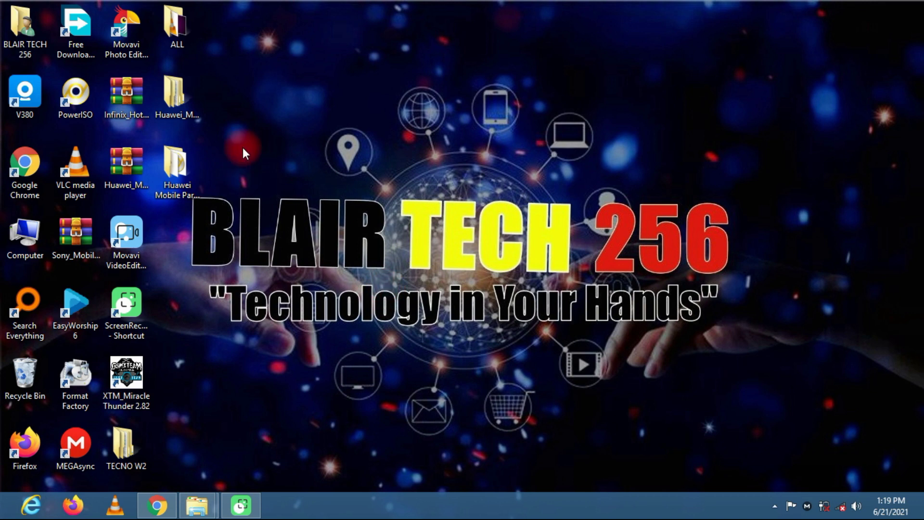
- Open the Huawei Mobile Partner folder and run Setup.exe from it
click(180, 183)
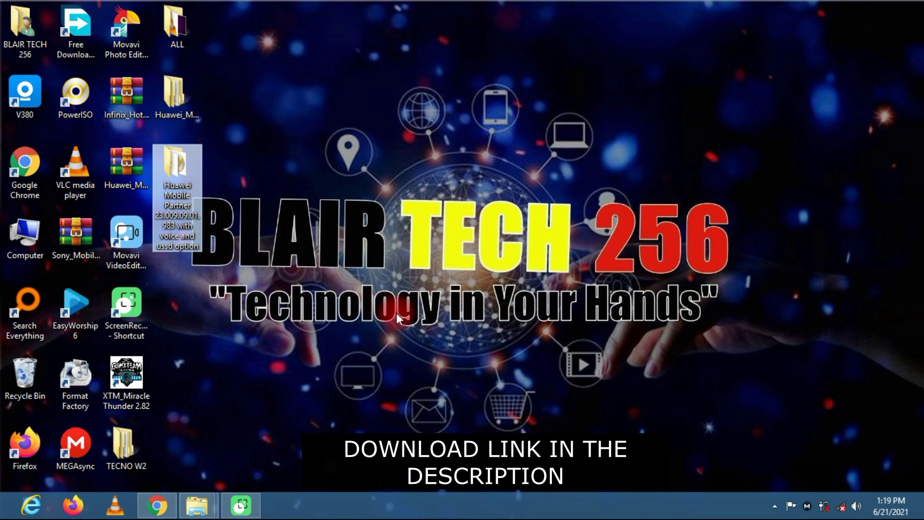
click(463, 301)
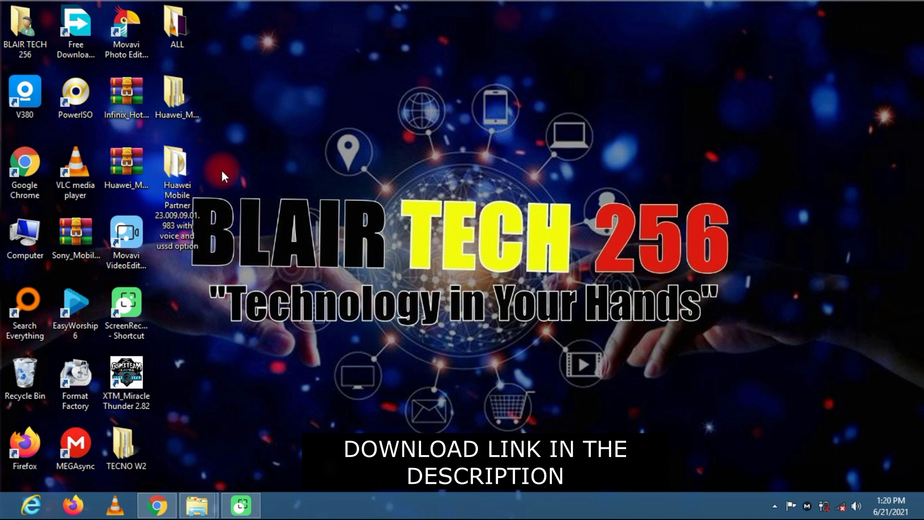
click(173, 186)
double_click(171, 181)
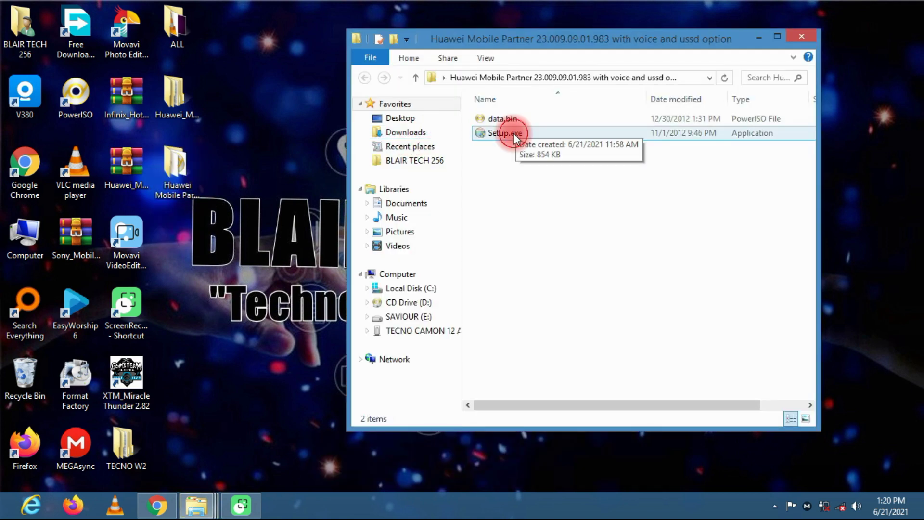
double_click(513, 134)
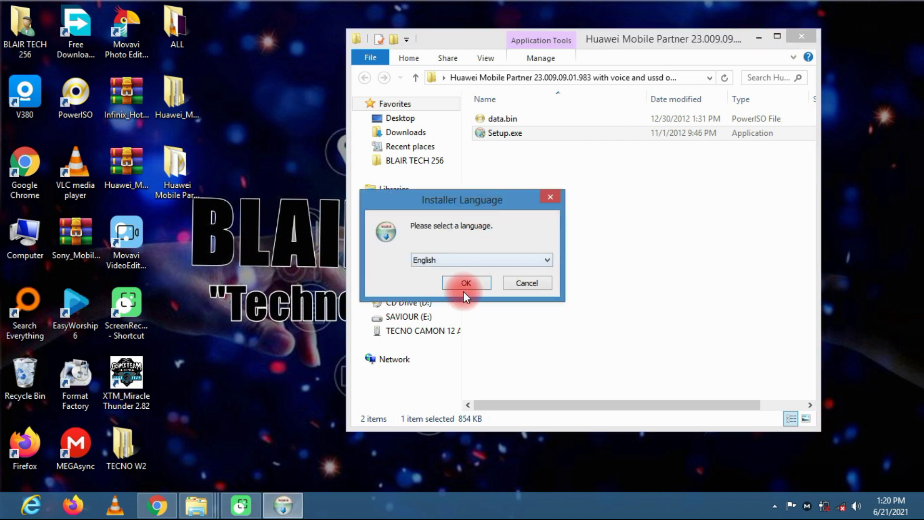
- Install Mobile Partner in English to C:\Program Files (x86)\Mobile Partner, then refresh the desktop
click(469, 281)
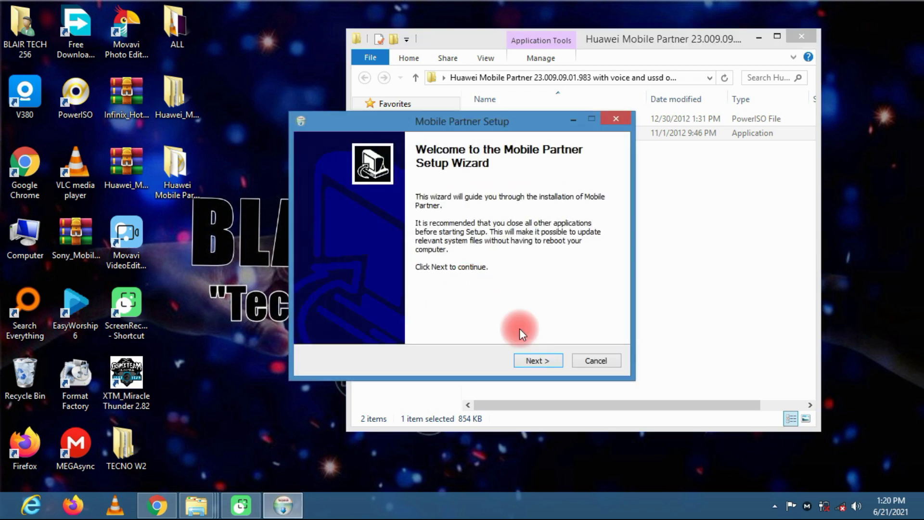
click(537, 360)
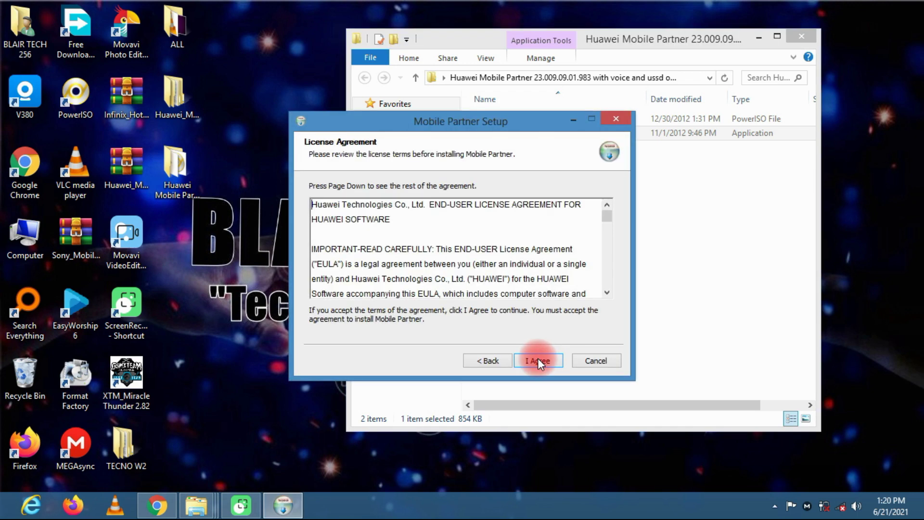
click(538, 360)
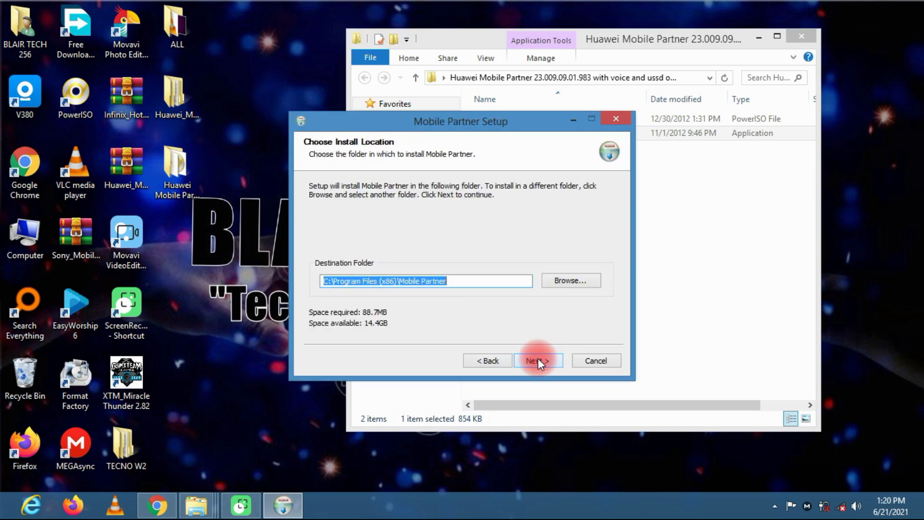
click(538, 360)
click(538, 360)
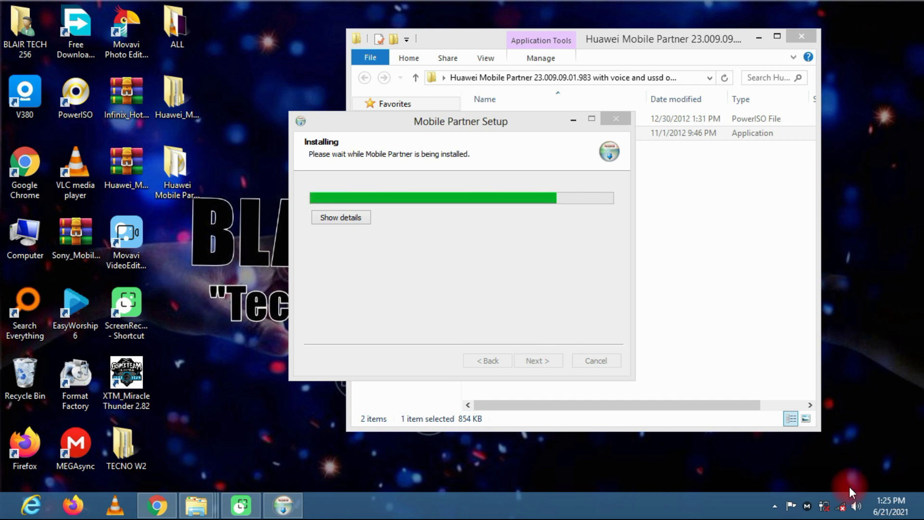
right_click(852, 380)
click(848, 279)
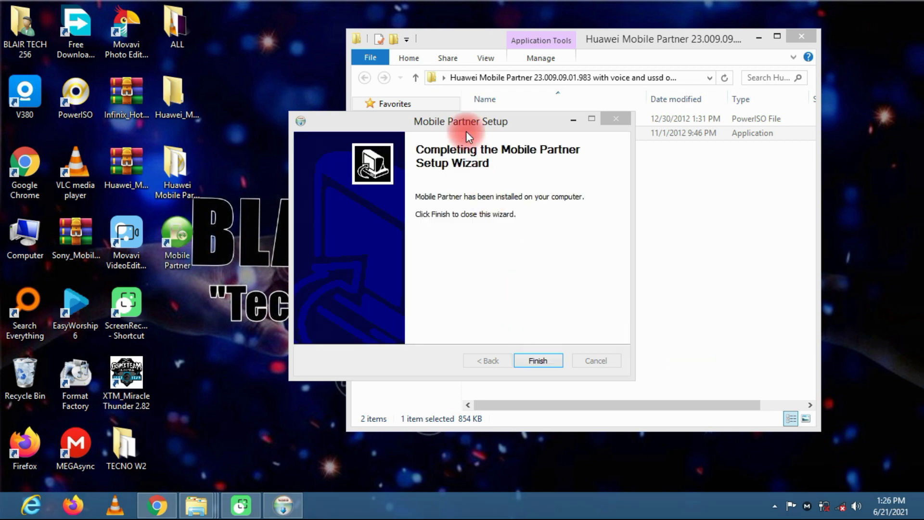
- Finish the setup wizard, launch Mobile Partner from its desktop shortcut, and minimize Explorer
drag(463, 125, 448, 123)
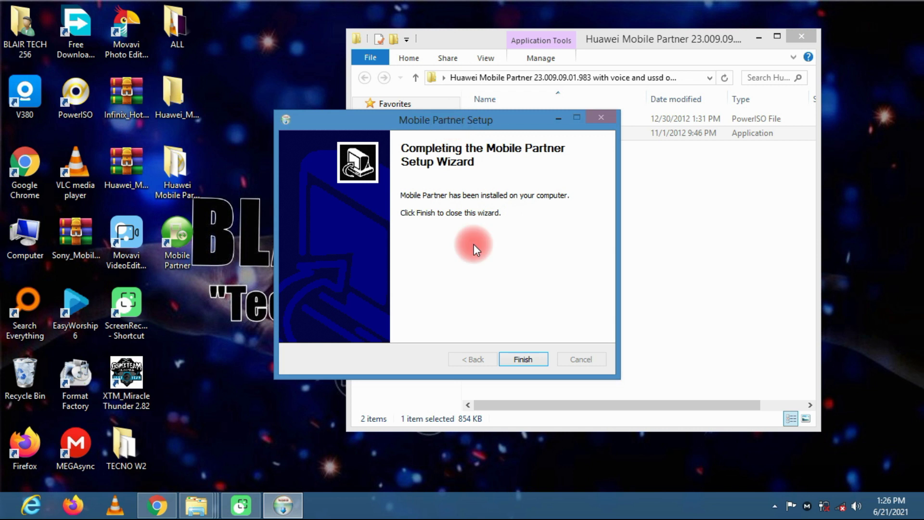
click(524, 360)
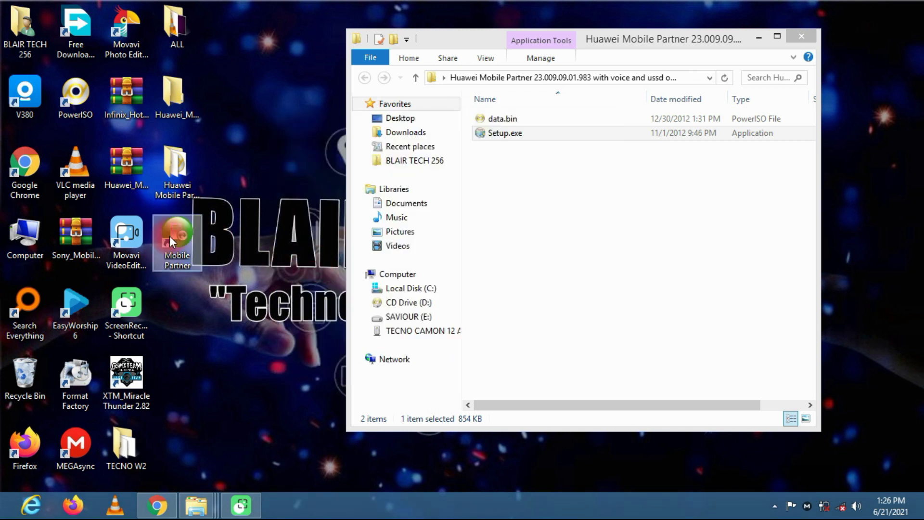
click(169, 236)
double_click(169, 236)
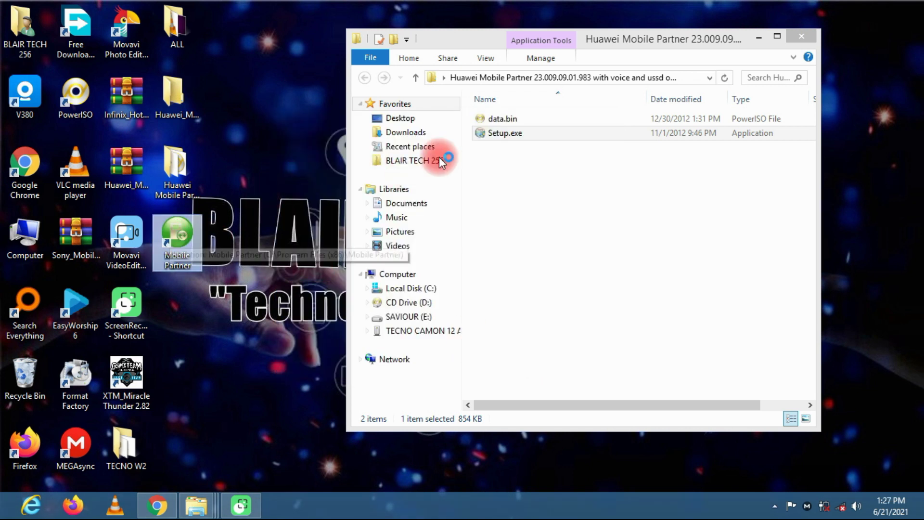
click(756, 36)
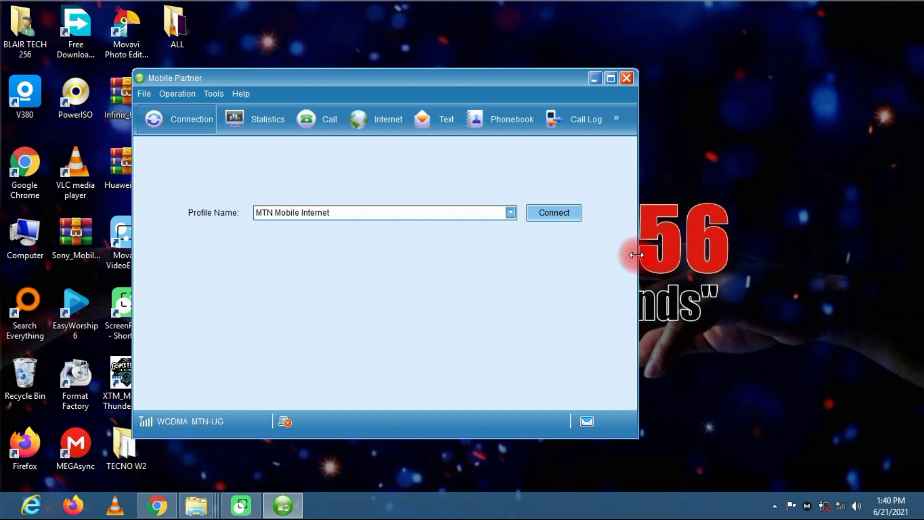
- Widen the Mobile Partner window to reveal all feature sections and move it left
drag(639, 255, 832, 259)
drag(637, 250, 716, 313)
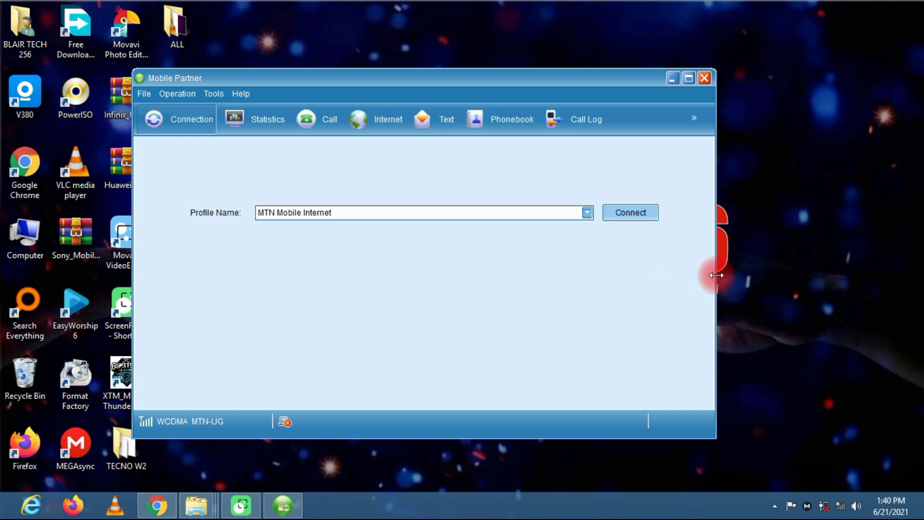
drag(715, 274, 887, 285)
drag(605, 79, 565, 77)
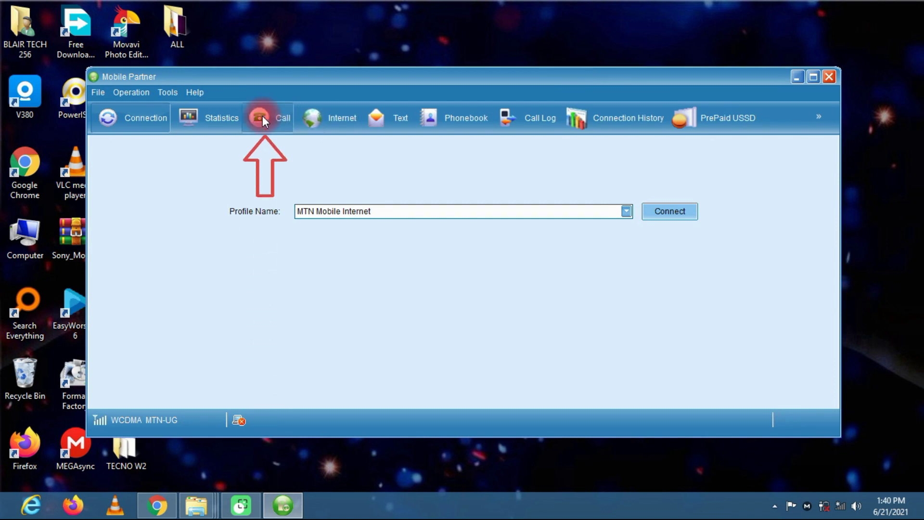
- Call 100 from the dial pad and hang up after about nine seconds
click(262, 119)
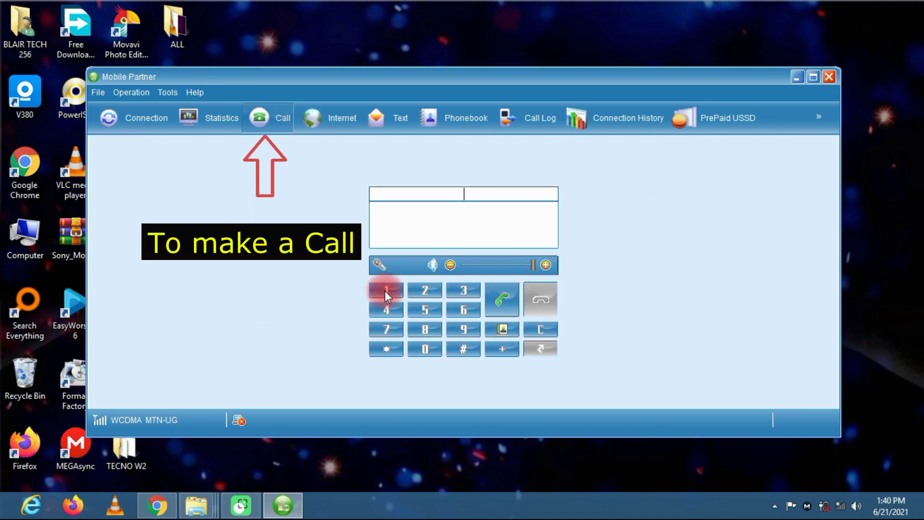
click(422, 350)
click(501, 298)
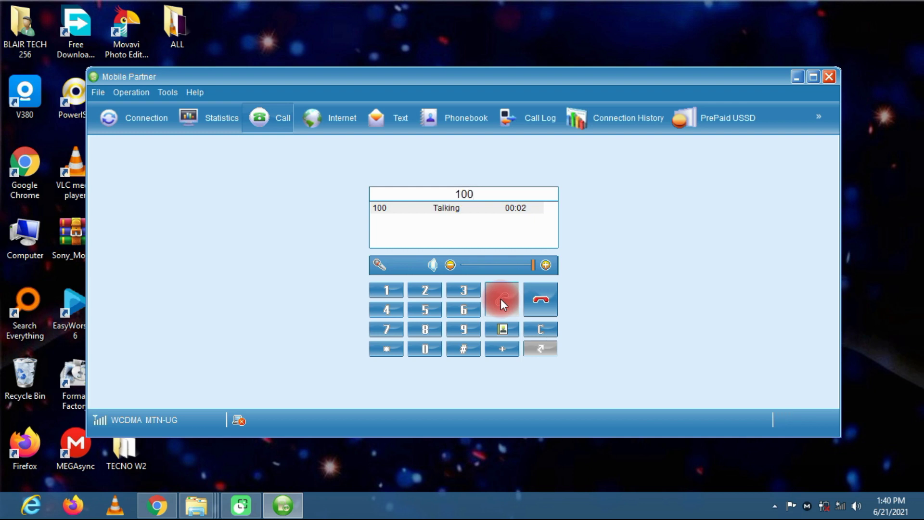
click(545, 301)
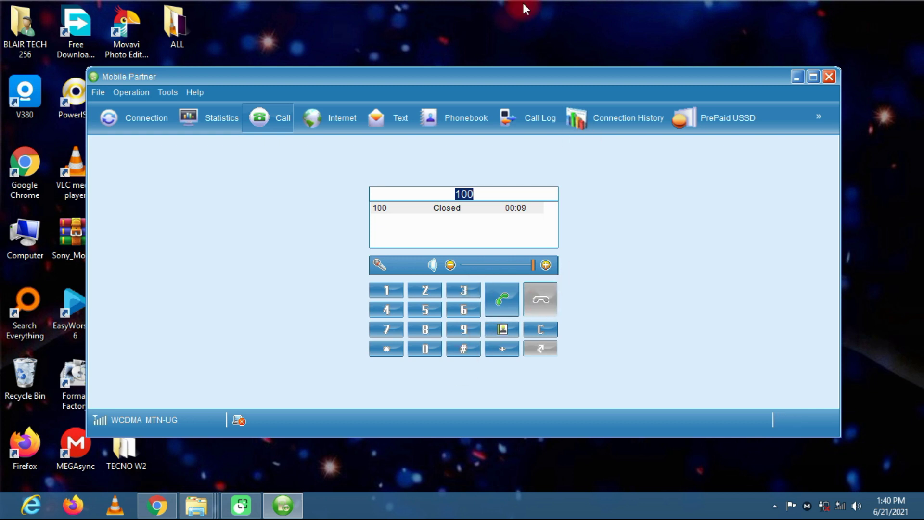
drag(548, 85, 500, 77)
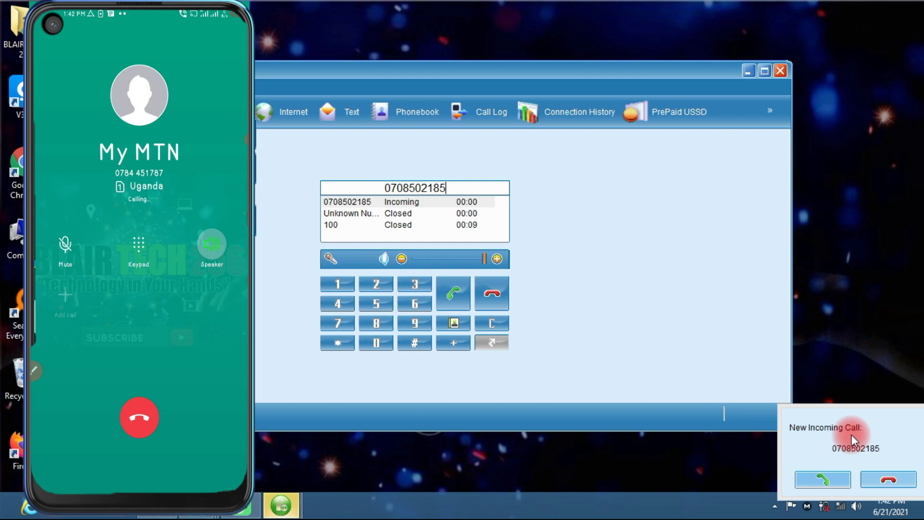
- Reject the incoming call from the phone so it is logged as Closed at 00:00
click(893, 480)
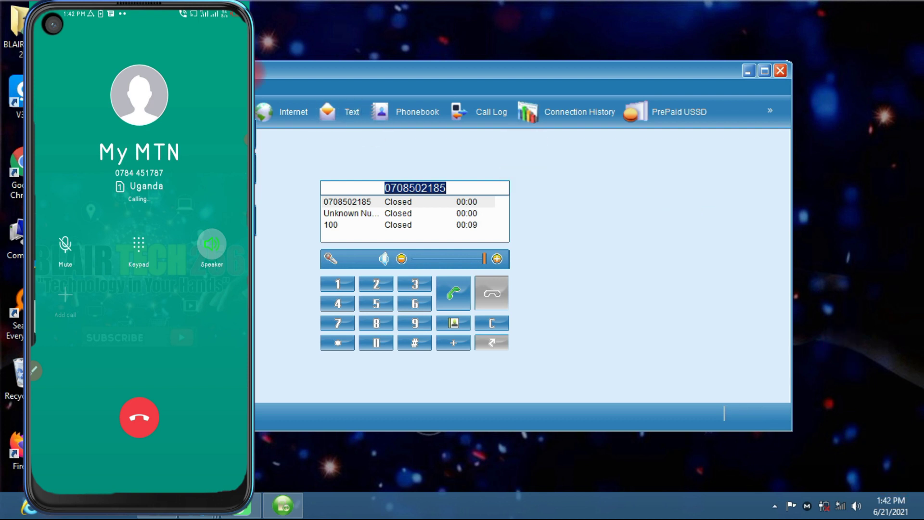
- List the 11 contacts stored on the SIM/USIM card in the Phonebook
click(333, 113)
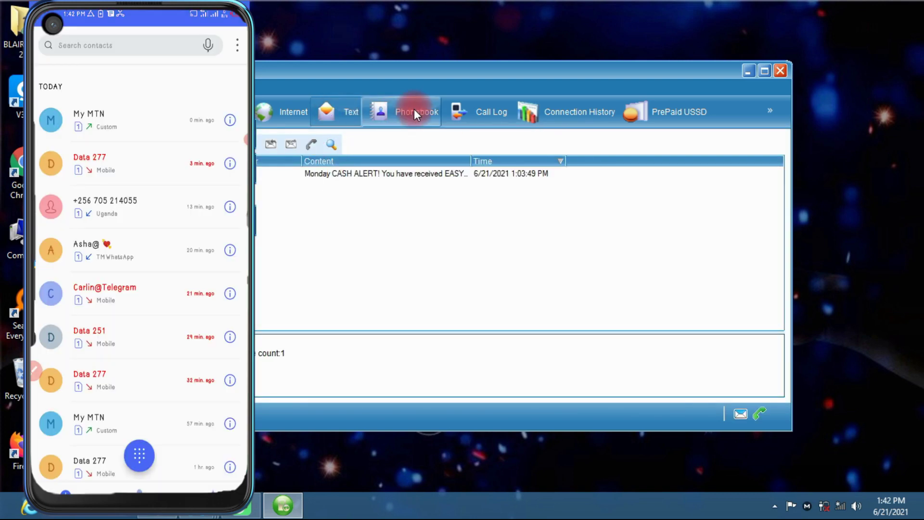
click(414, 112)
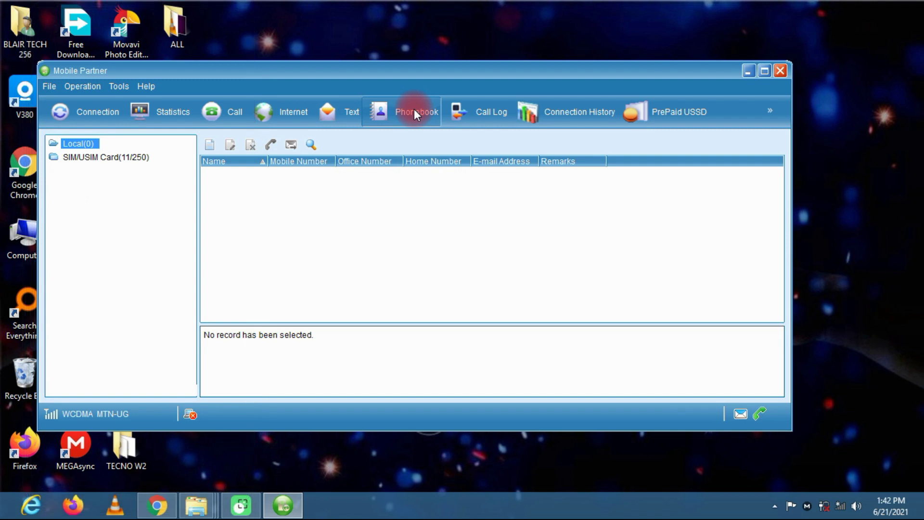
click(108, 157)
click(109, 158)
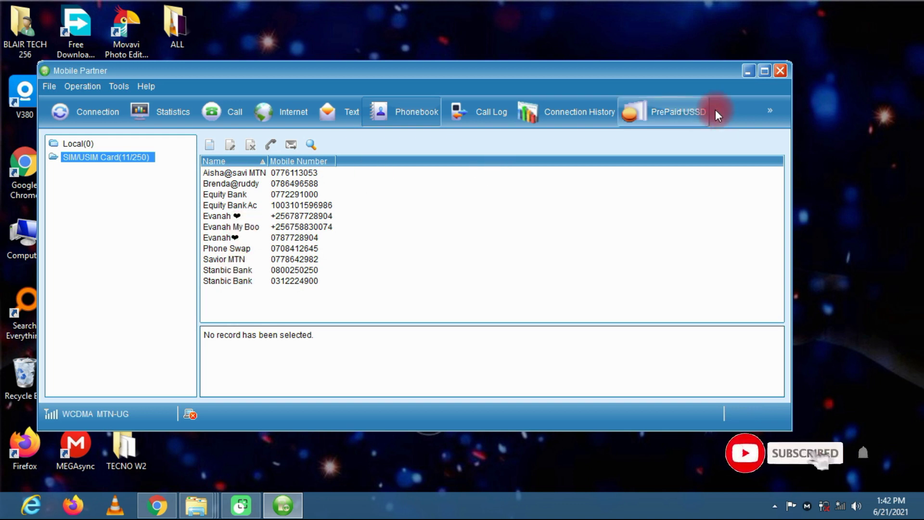
click(770, 111)
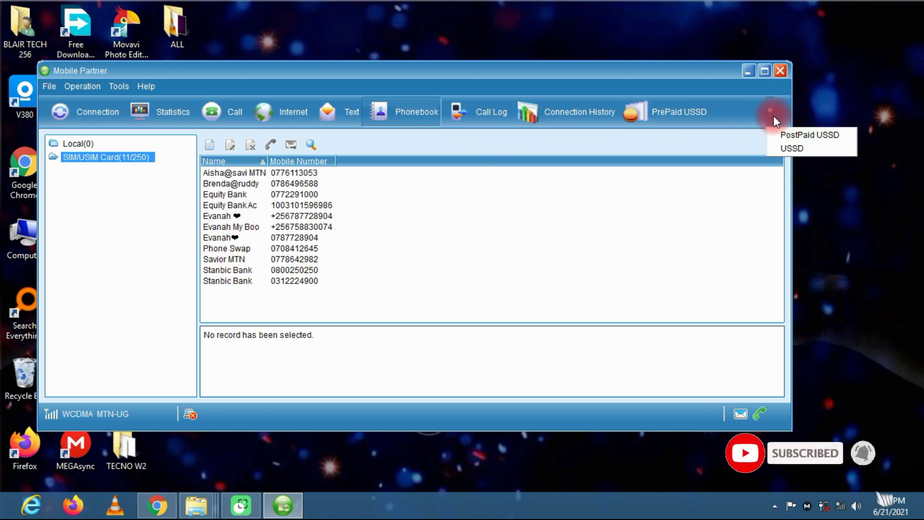
click(784, 145)
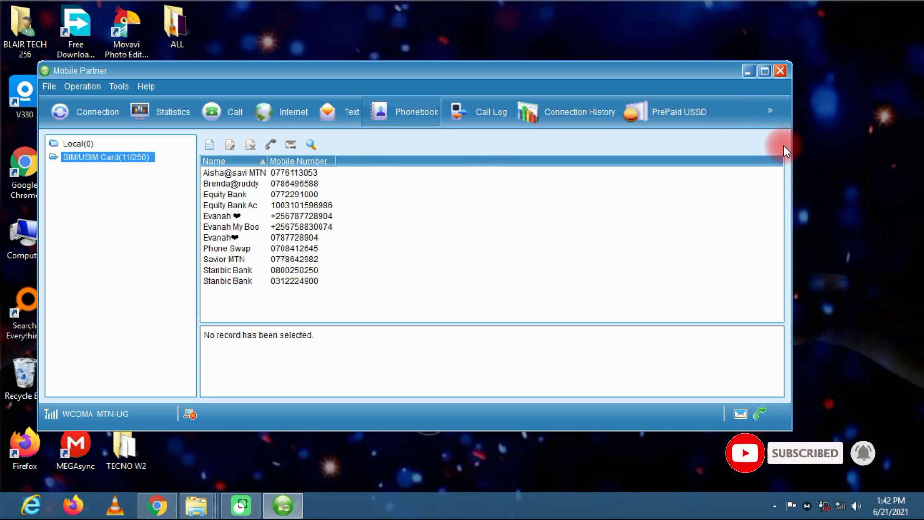
- Send the *131# USSD code and receive the reply: 0/- airtime and 0 MB
click(319, 351)
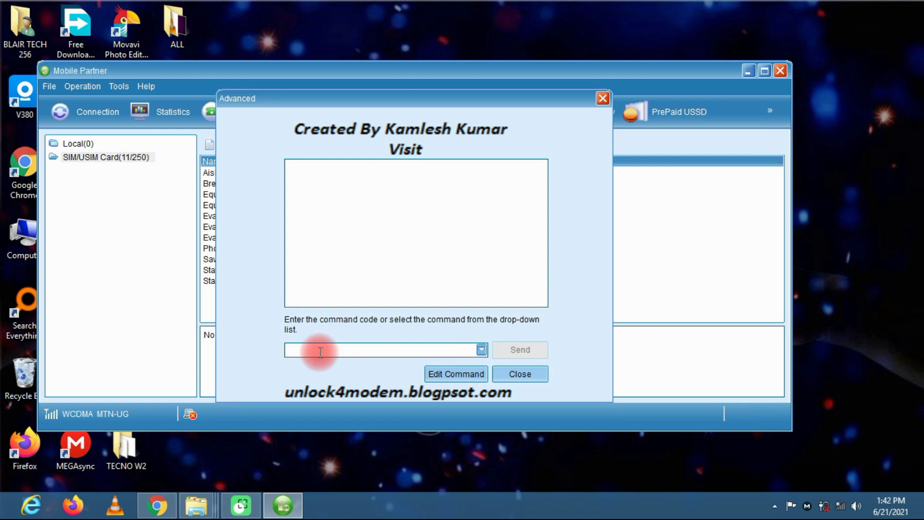
text(*13)
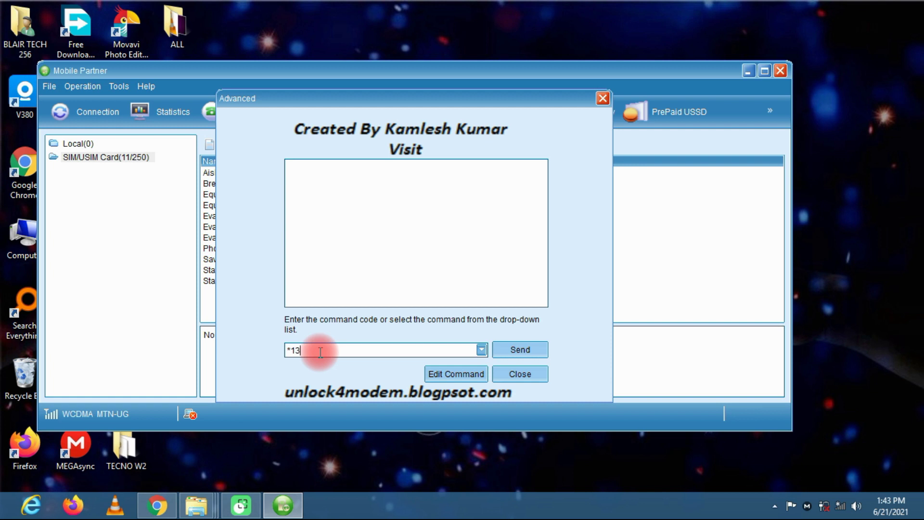
text(1#)
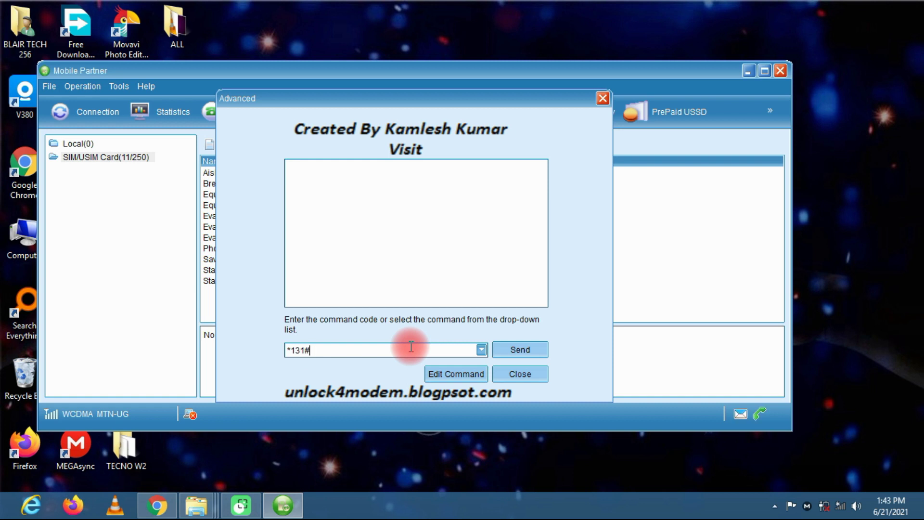
click(518, 351)
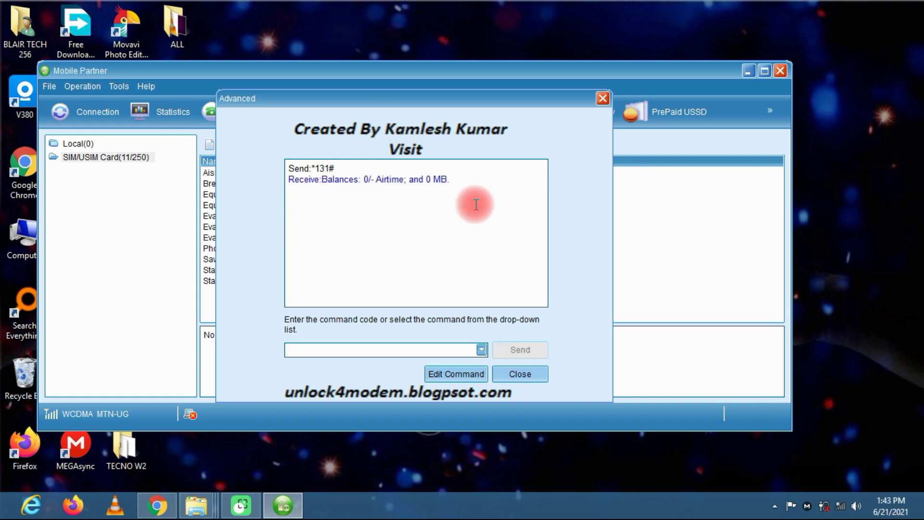
- Close the Advanced USSD dialog, return to the Connection page, and reposition the window
click(529, 371)
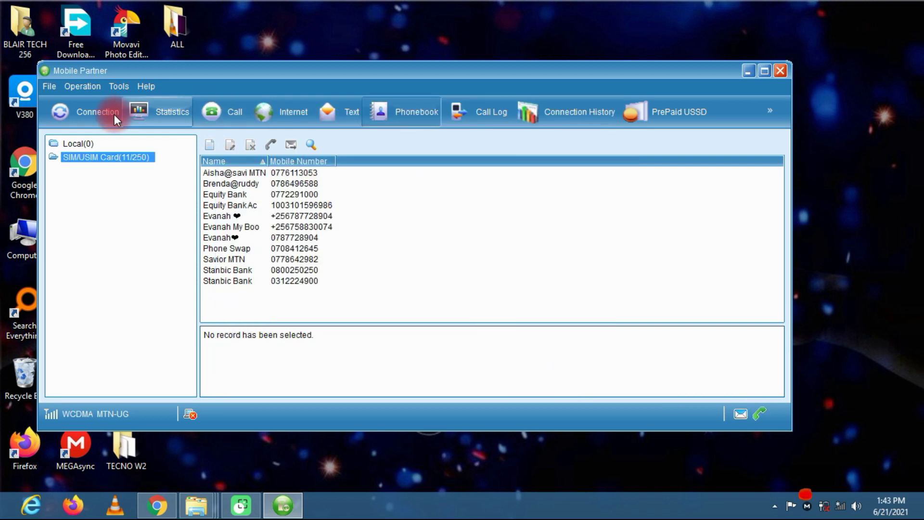
click(92, 110)
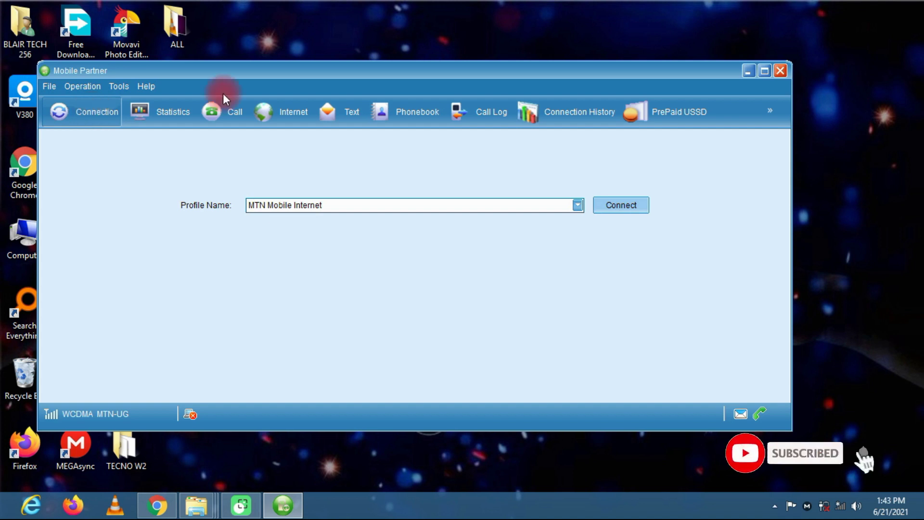
drag(499, 65, 586, 71)
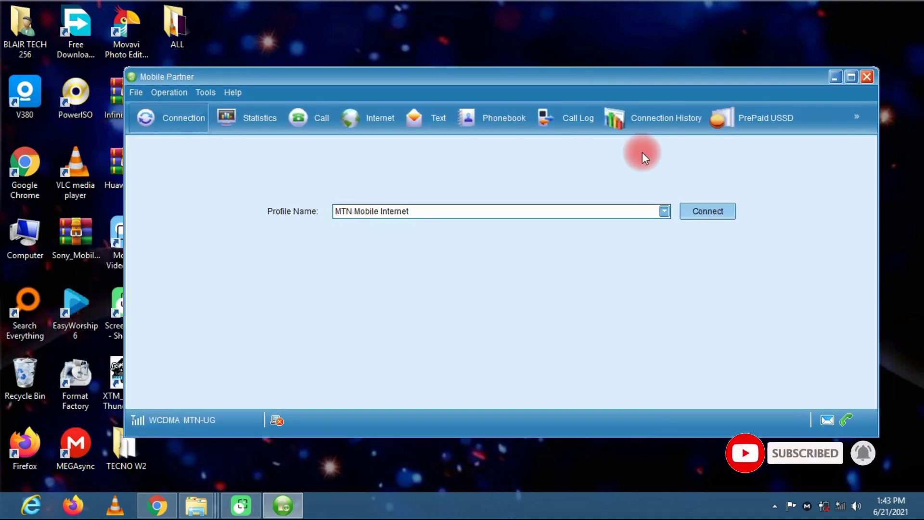